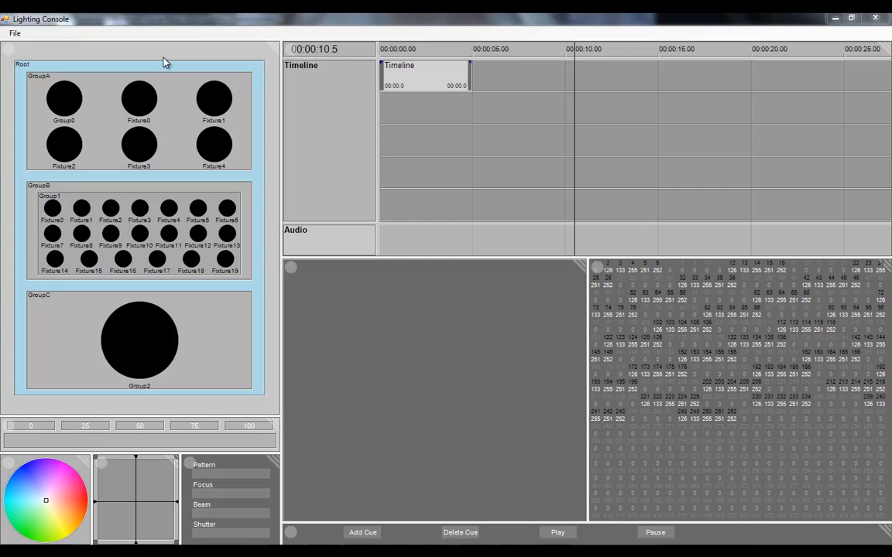
Examine how individual fixtures, GroupA, Group1, GroupC and the whole Root group are selected in the fixture layout
{"action": "left_click", "coordinate": [128, 98]}
{"action": "left_click", "coordinate": [208, 87]}
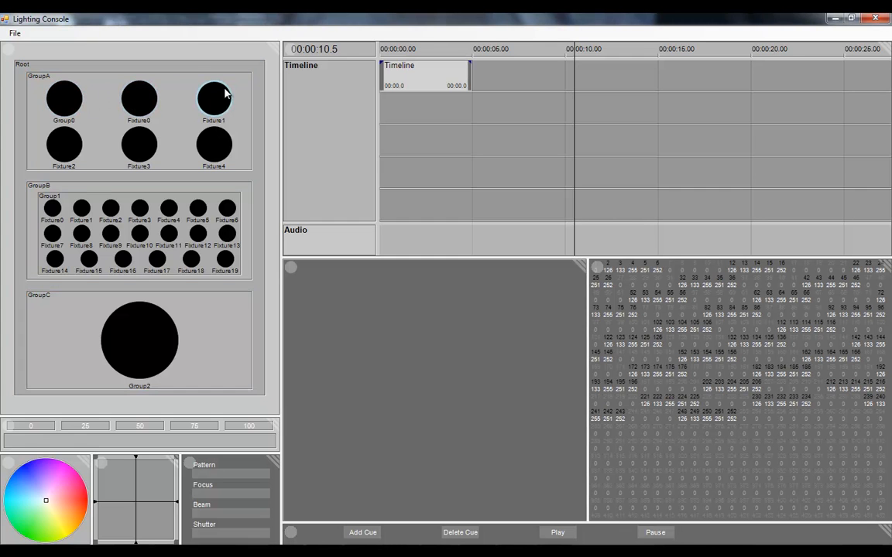
{"action": "left_click", "coordinate": [213, 144]}
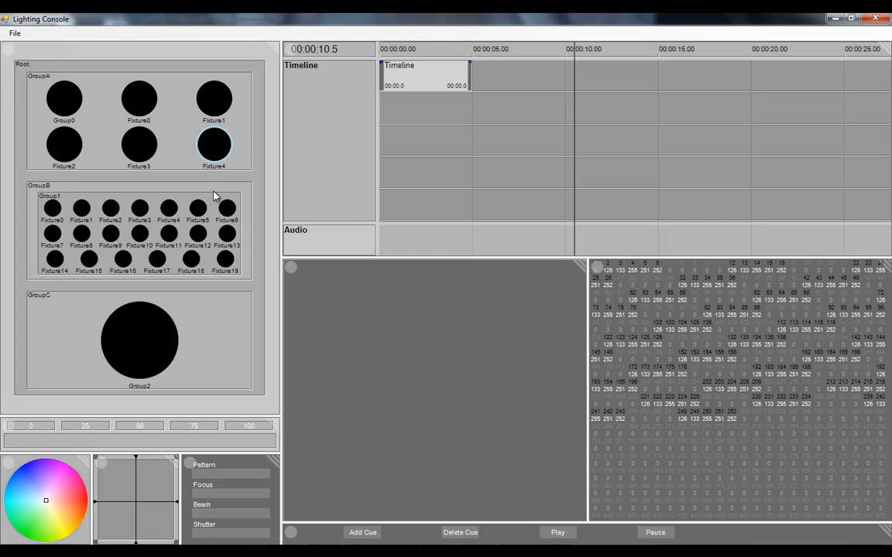
{"action": "left_click", "coordinate": [247, 137]}
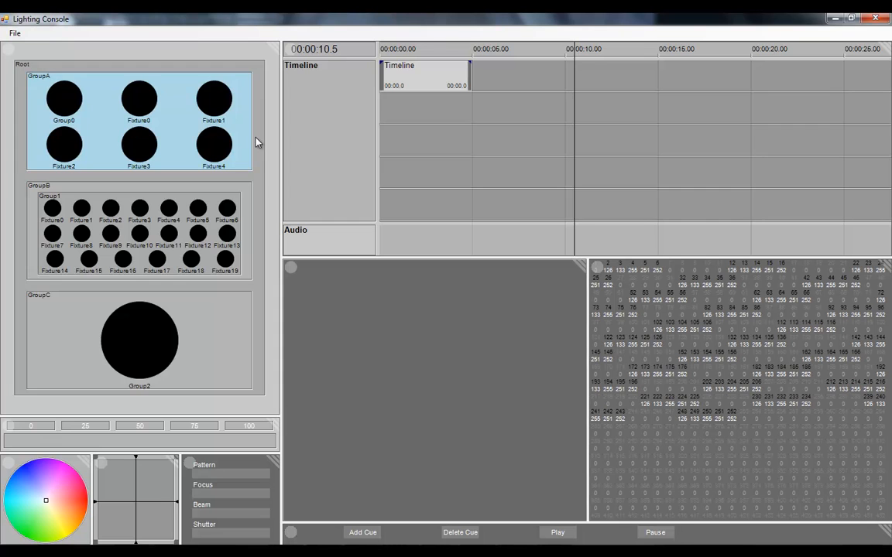
{"action": "left_click", "coordinate": [256, 151]}
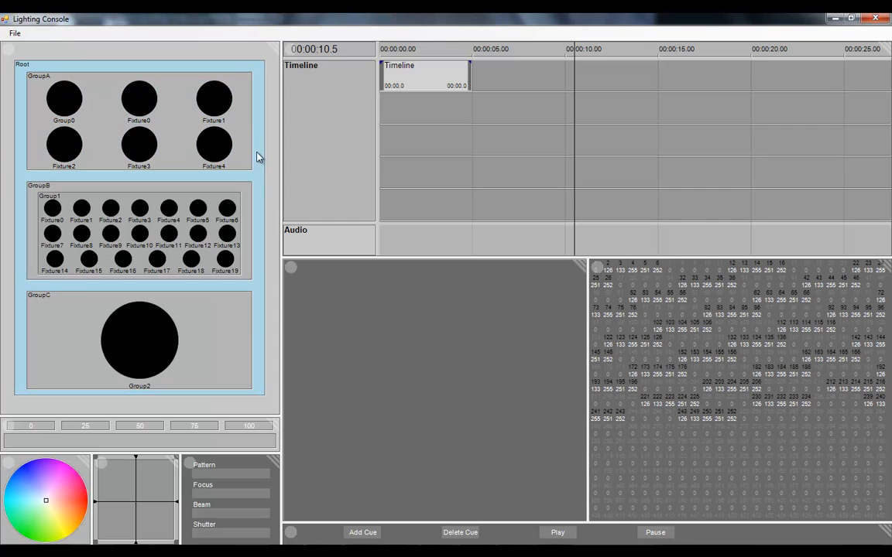
{"action": "left_click", "coordinate": [84, 87]}
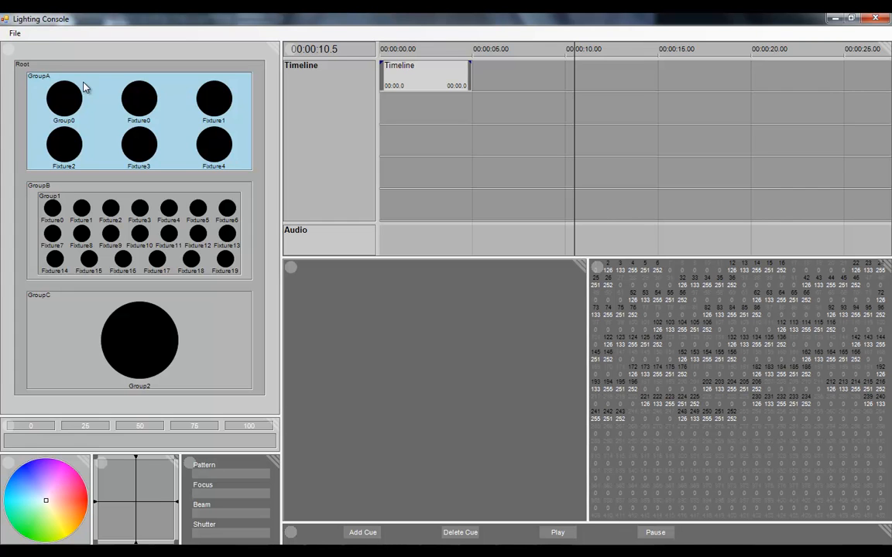
{"action": "left_click", "coordinate": [96, 200]}
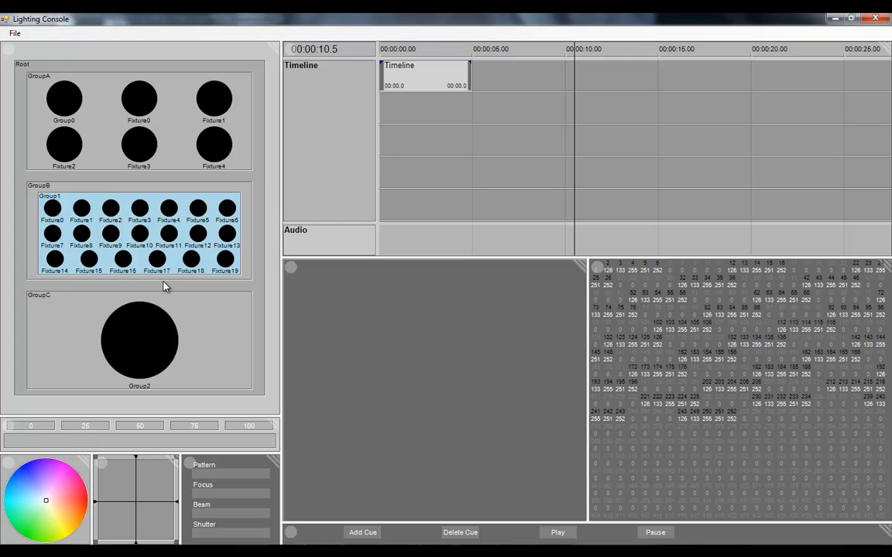
{"action": "left_click", "coordinate": [207, 316]}
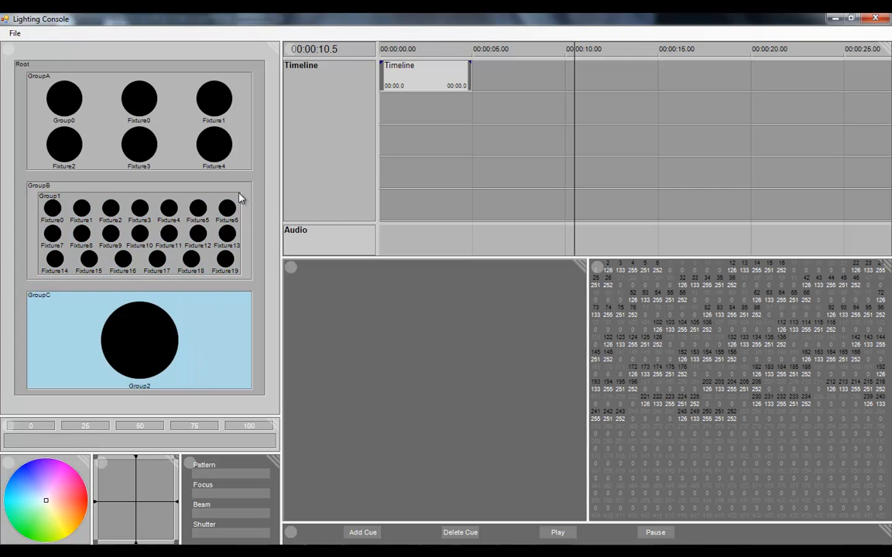
{"action": "left_click", "coordinate": [244, 194]}
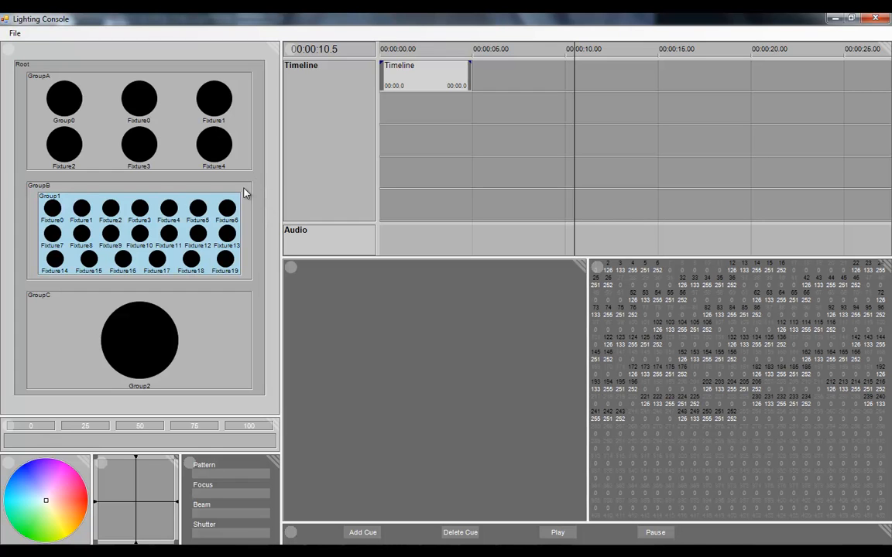
{"action": "left_click", "coordinate": [245, 193]}
Set the whole Root group's intensity to 100 and color GroupB red
{"action": "left_click", "coordinate": [258, 168]}
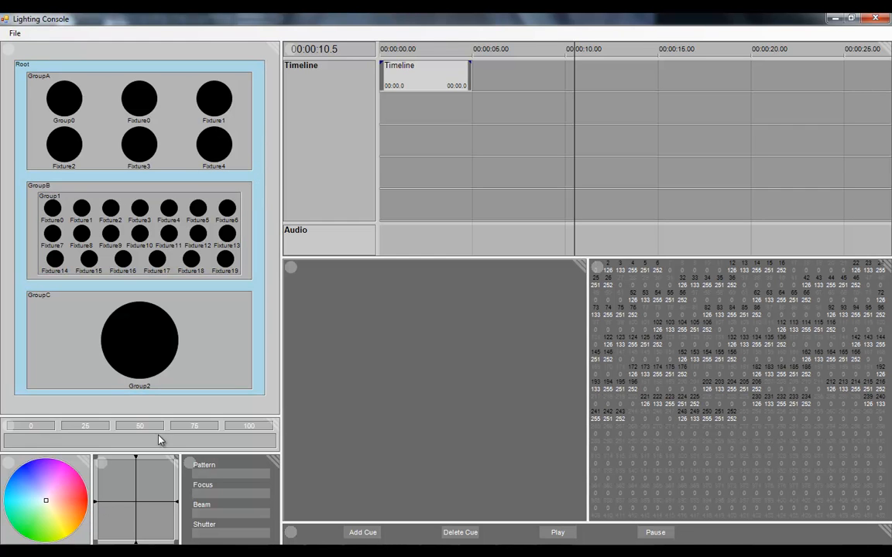
{"action": "left_click", "coordinate": [245, 427]}
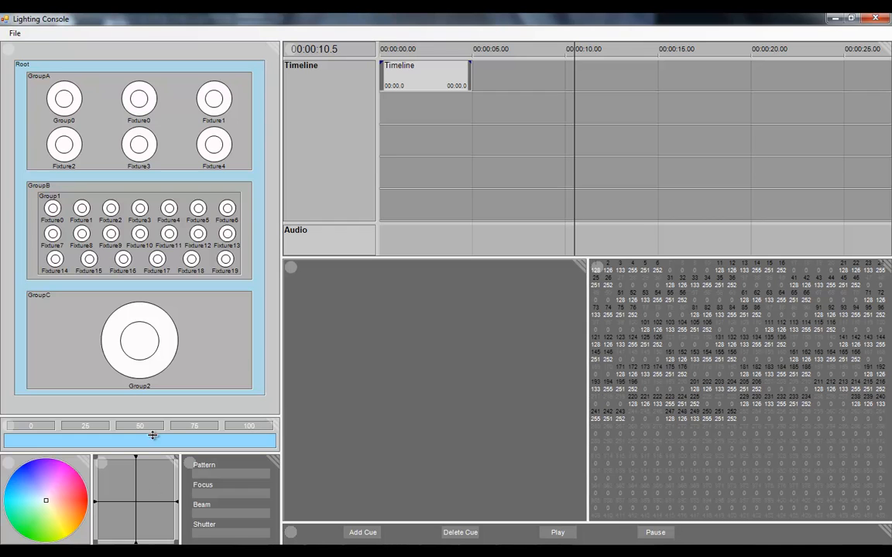
{"action": "left_click", "coordinate": [249, 198]}
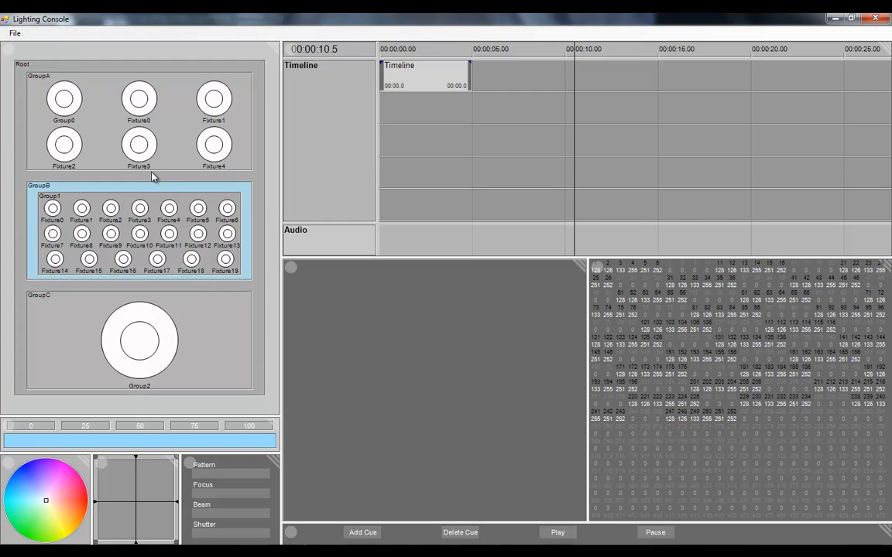
{"action": "left_click_drag", "start_coordinate": [45, 500], "coordinate": [87, 502]}
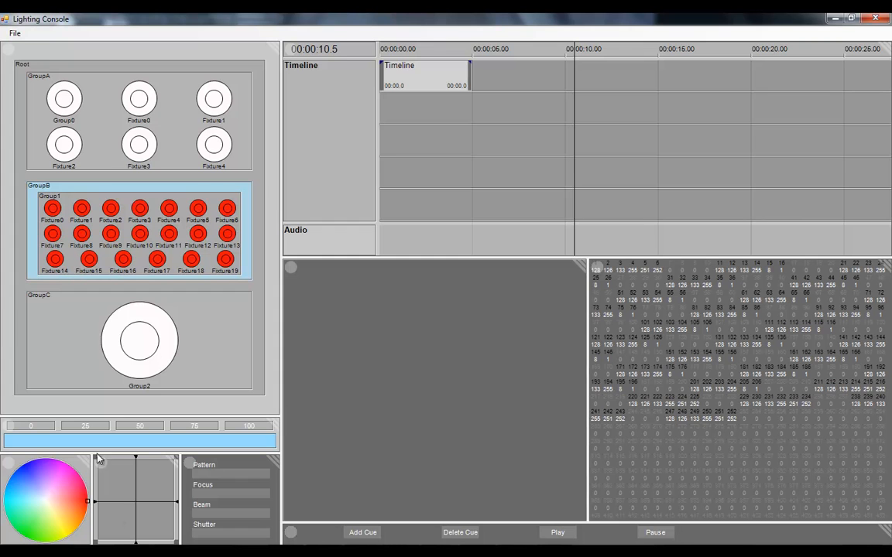
Aim the Group2 fixture in GroupC toward the upper left and color it blue
{"action": "left_click", "coordinate": [169, 344]}
{"action": "mouse_move", "coordinate": [132, 484]}
{"action": "left_mouse_down"}
{"action": "mouse_move", "coordinate": [114, 477]}
{"action": "mouse_move", "coordinate": [115, 485]}
{"action": "left_mouse_up"}
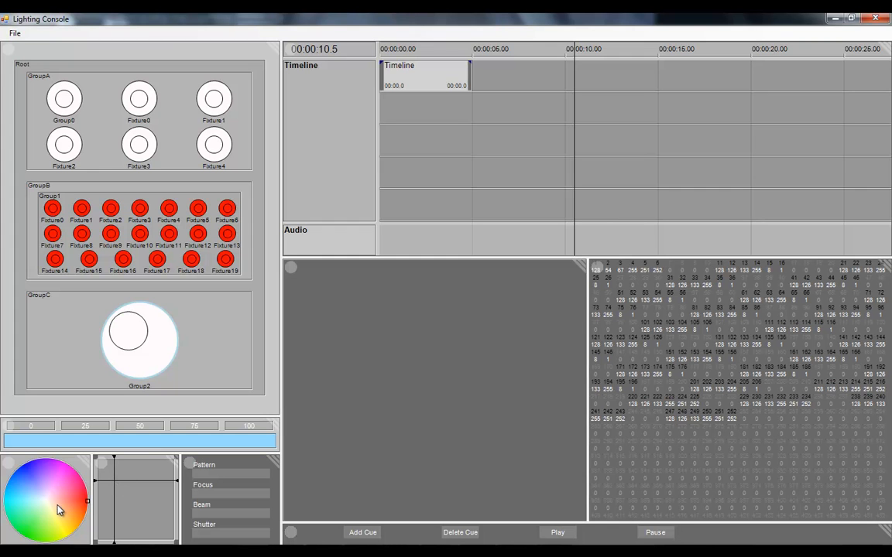
{"action": "left_click", "coordinate": [21, 468]}
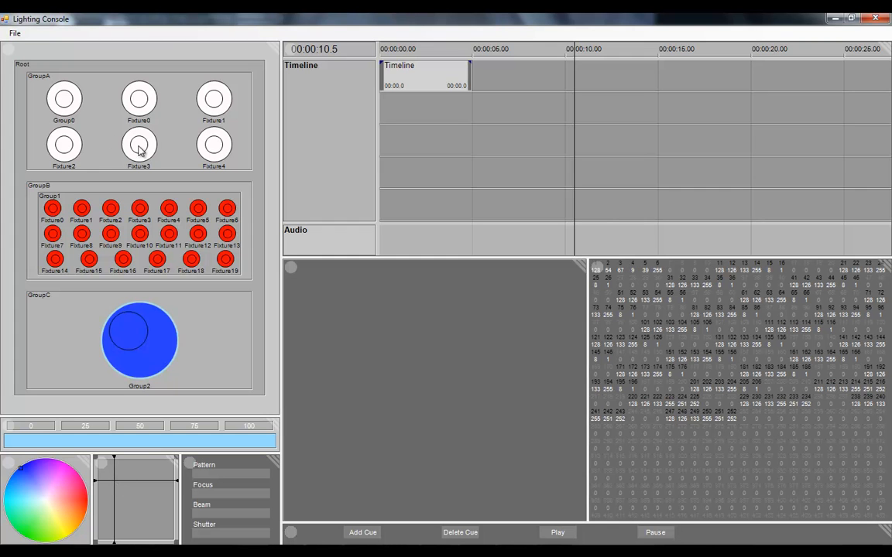
Select Fixture2, Fixture3 and Fixture4 in GroupA together, set their pan and tilt near center, and color them light red
{"action": "left_click", "coordinate": [63, 138]}
{"action": "left_click", "coordinate": [135, 147]}
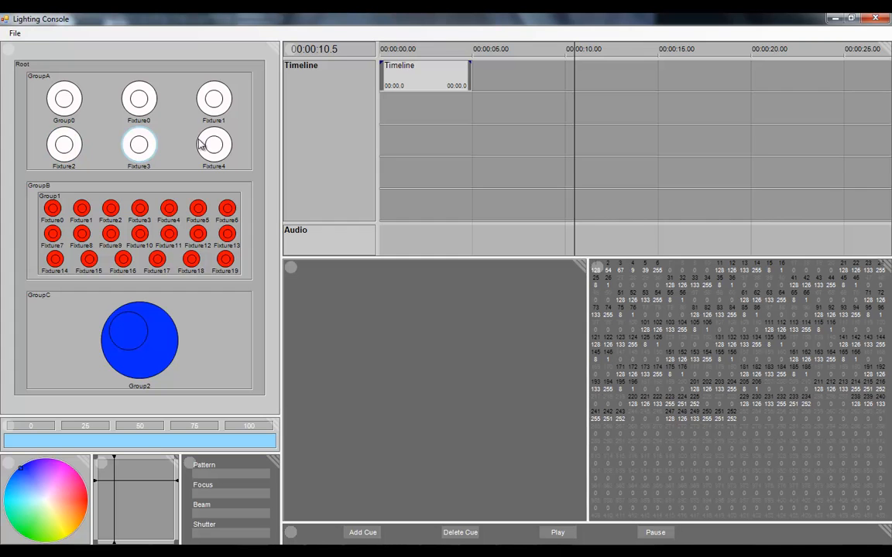
{"action": "left_click", "coordinate": [193, 131], "text": "ctrl"}
{"action": "left_click", "coordinate": [57, 136], "text": "ctrl"}
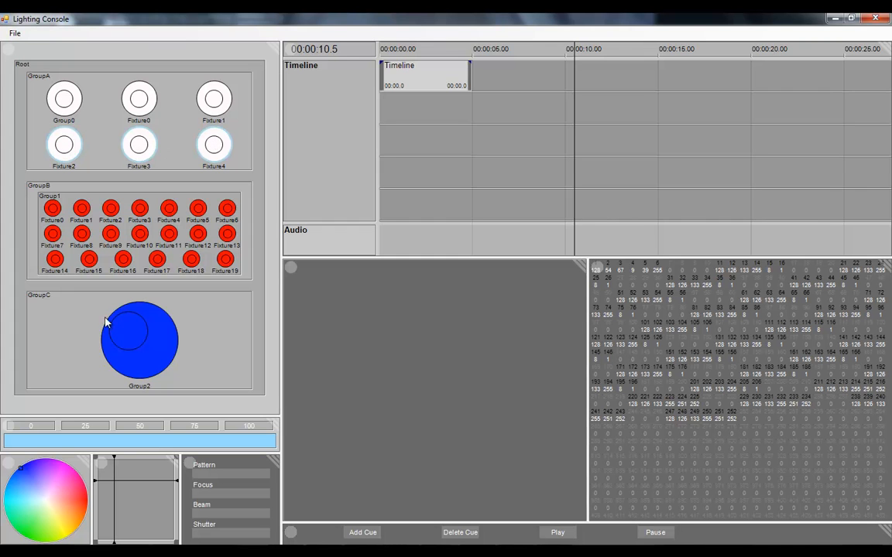
{"action": "left_click_drag", "start_coordinate": [118, 485], "coordinate": [136, 504]}
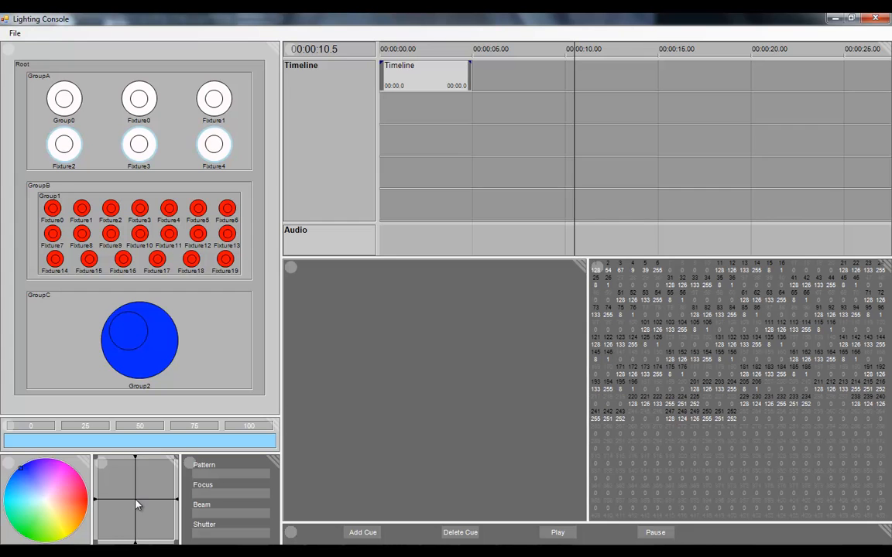
{"action": "left_click", "coordinate": [75, 495]}
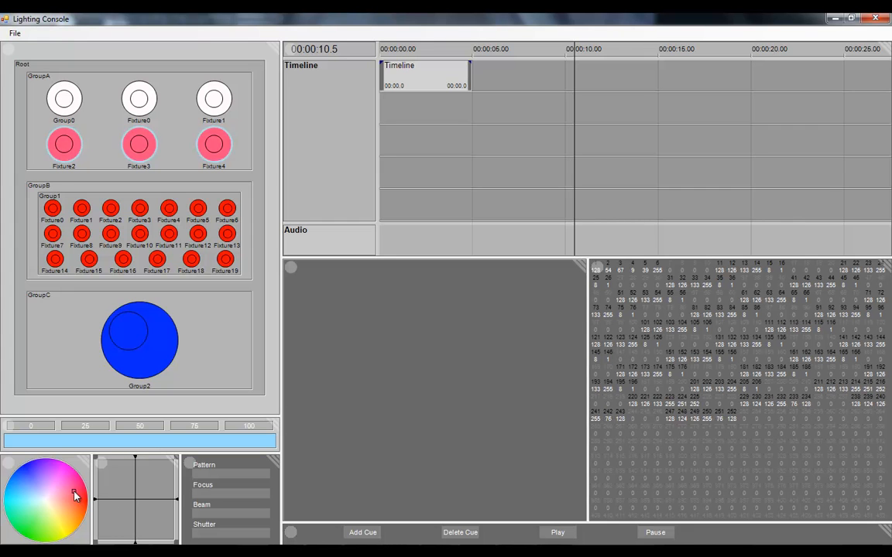
Color every fixture in the Root group green
{"action": "left_click", "coordinate": [259, 159]}
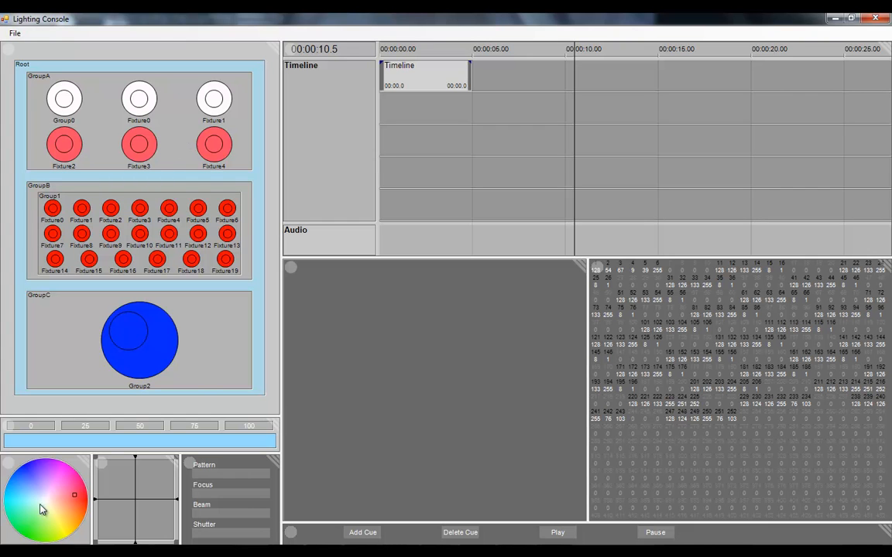
{"action": "left_click", "coordinate": [32, 536]}
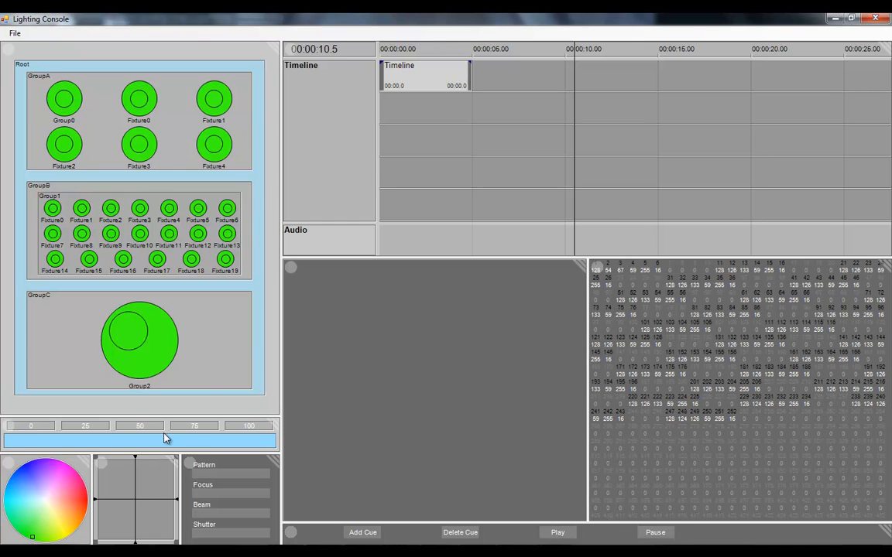
With the playhead at 1.6 seconds, set the whole Root group to near-white at 100 intensity
{"action": "left_click_drag", "start_coordinate": [502, 99], "coordinate": [409, 118]}
{"action": "left_click_drag", "start_coordinate": [64, 533], "coordinate": [44, 501]}
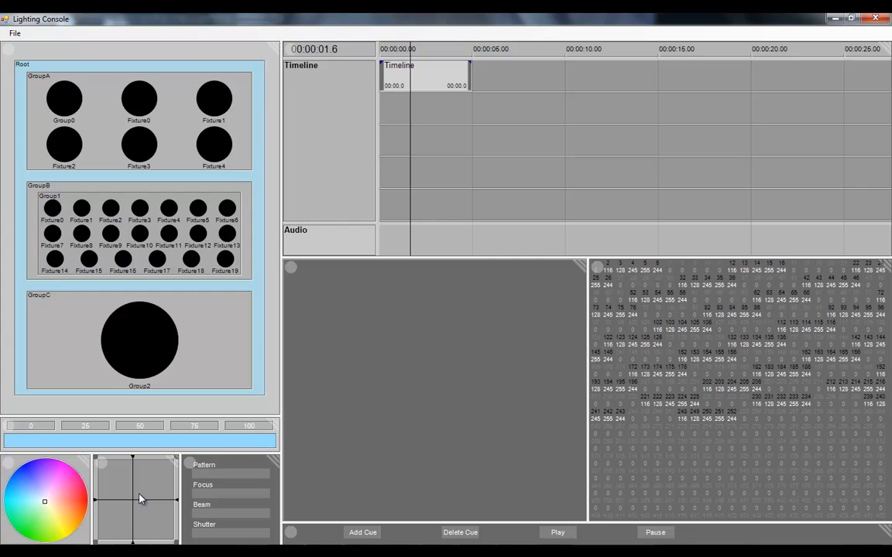
{"action": "left_click", "coordinate": [248, 426]}
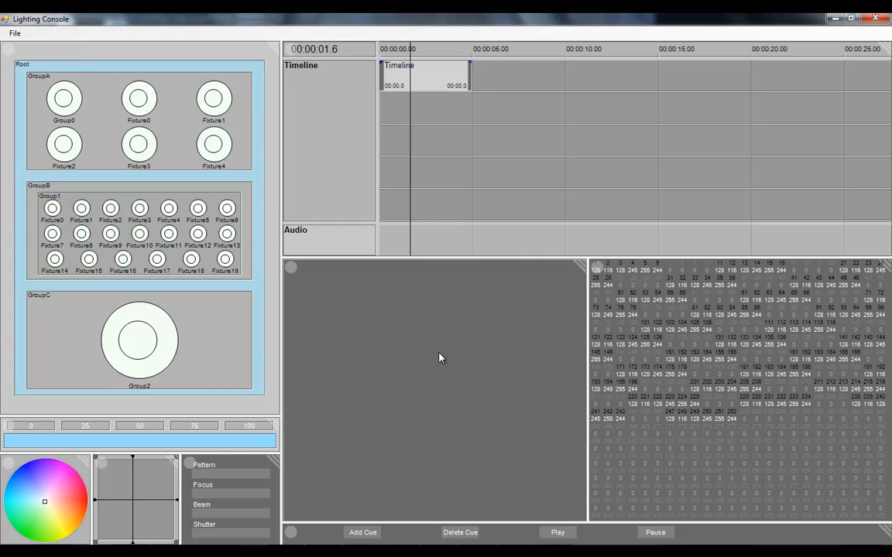
Record the Root look as an unnamed cue and move it to the very start of the timeline
{"action": "left_click", "coordinate": [363, 533]}
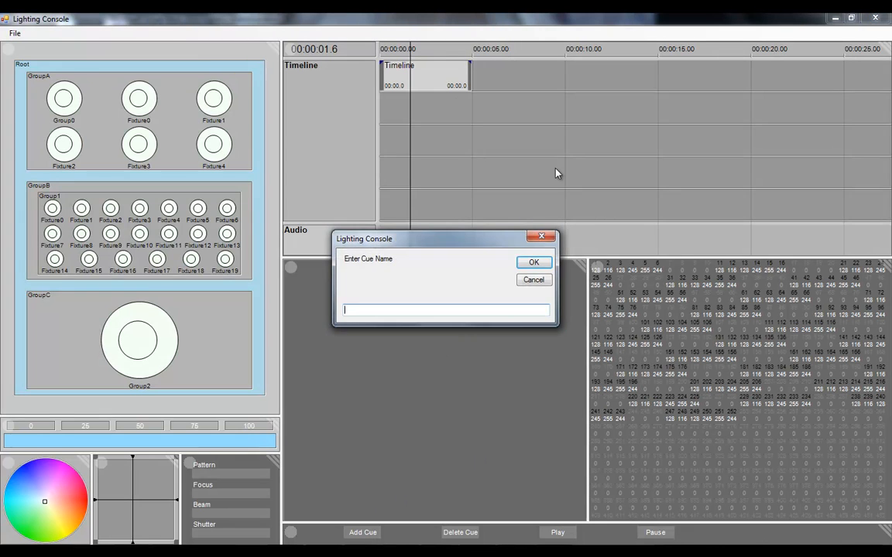
{"action": "left_click", "coordinate": [534, 263]}
{"action": "left_click", "coordinate": [464, 113]}
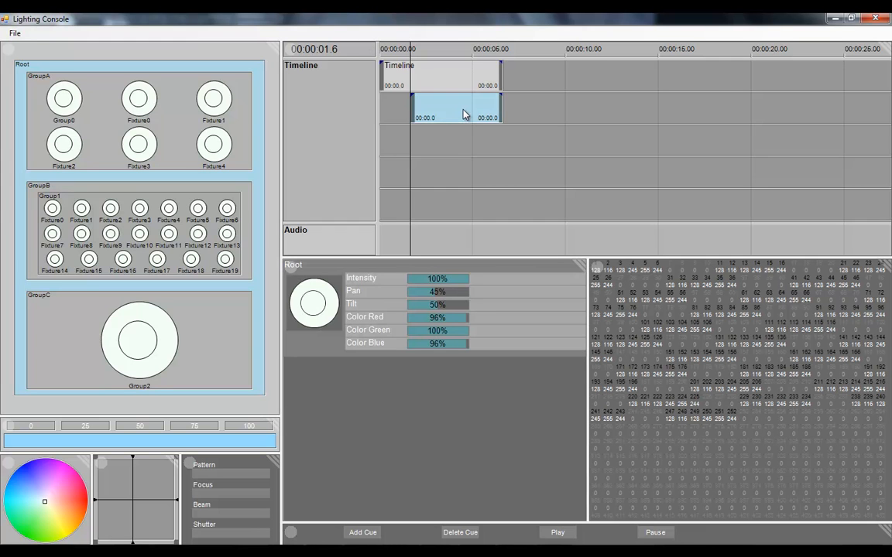
{"action": "left_click_drag", "start_coordinate": [464, 113], "coordinate": [433, 113]}
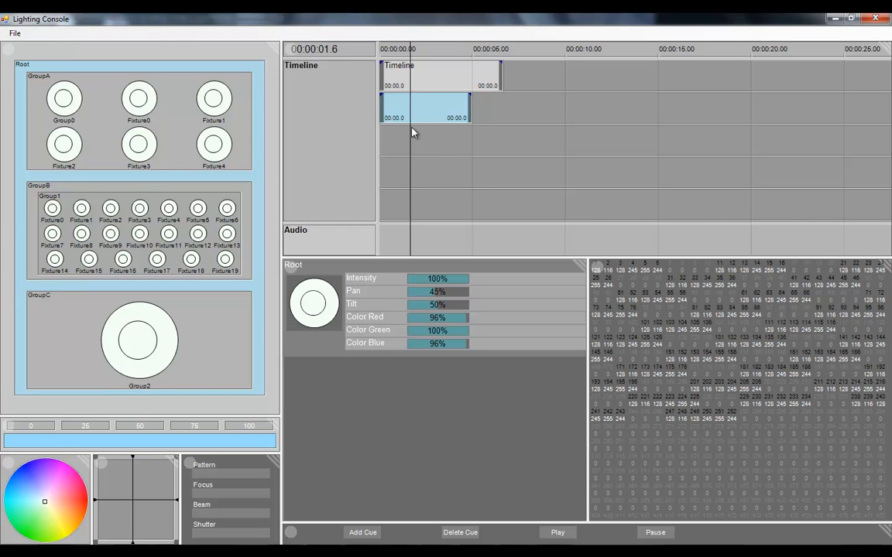
With the playhead at 5.1 seconds, color GroupA orange-red at about 100% red, 31% green and 22% blue
{"action": "left_click_drag", "start_coordinate": [449, 144], "coordinate": [474, 140]}
{"action": "left_click", "coordinate": [177, 127]}
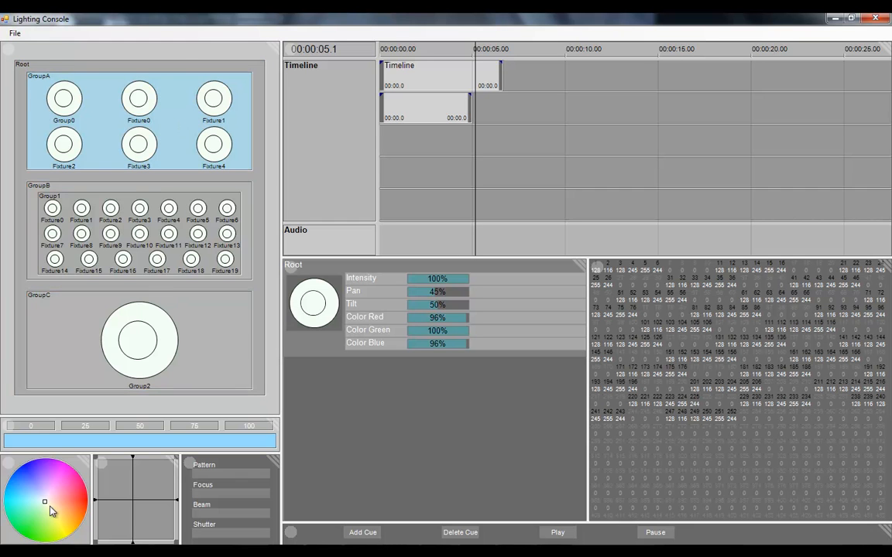
{"action": "left_click_drag", "start_coordinate": [51, 511], "coordinate": [80, 509]}
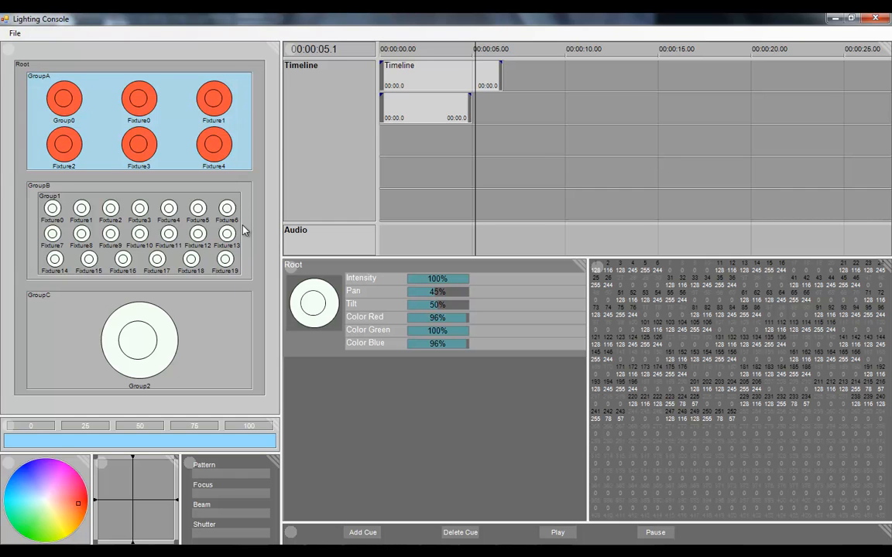
Set GroupB to about 15% pan and 11% tilt, and record the changes as an unnamed cue at 5.1 seconds
{"action": "left_click", "coordinate": [244, 258]}
{"action": "left_click_drag", "start_coordinate": [141, 499], "coordinate": [103, 469]}
{"action": "left_click_drag", "start_coordinate": [107, 476], "coordinate": [109, 468]}
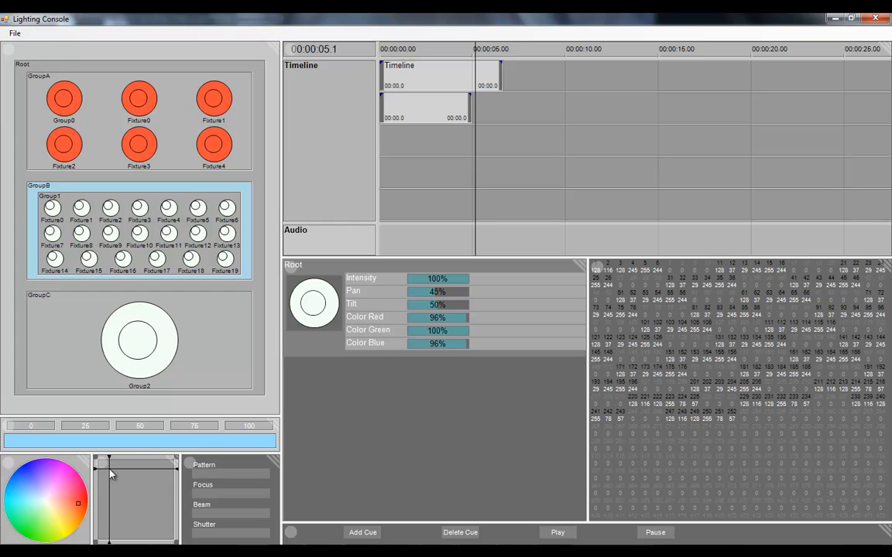
{"action": "left_click", "coordinate": [379, 535]}
{"action": "left_click", "coordinate": [533, 261]}
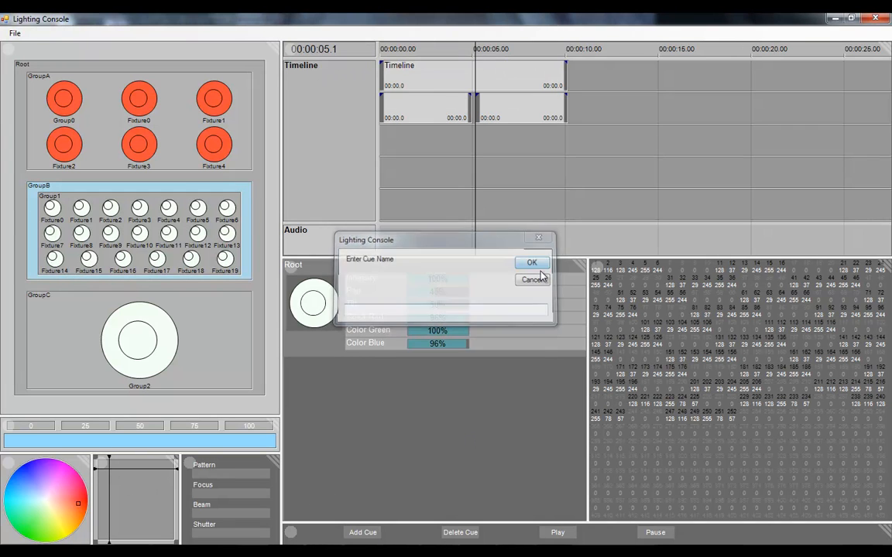
With the playhead at 6.6 seconds, change GroupA's color in the second cue to 68% green and 19% blue
{"action": "left_click", "coordinate": [501, 116]}
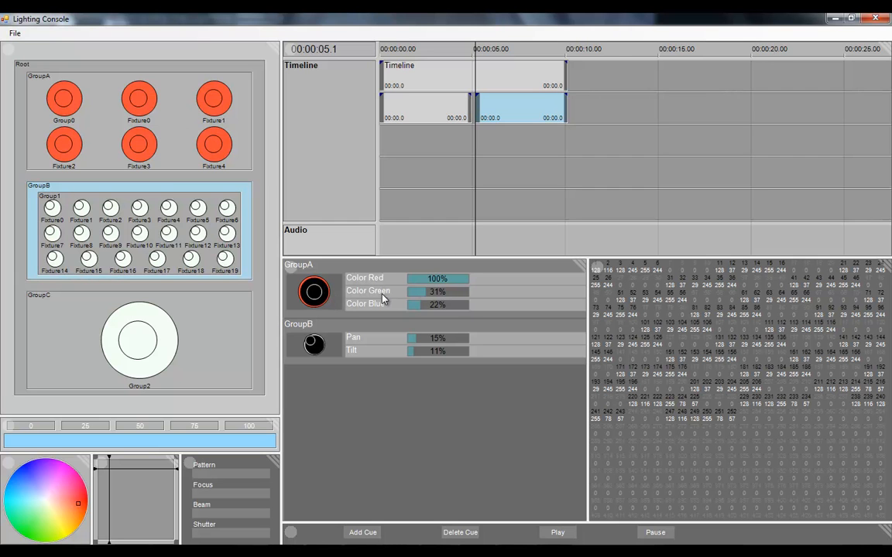
{"action": "left_click", "coordinate": [503, 147]}
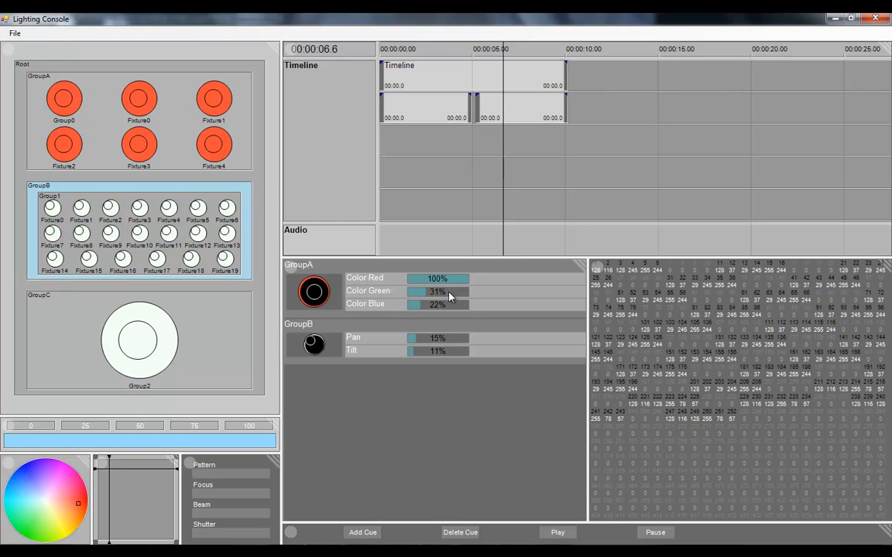
{"action": "mouse_move", "coordinate": [425, 295]}
{"action": "left_mouse_down"}
{"action": "mouse_move", "coordinate": [449, 293]}
{"action": "mouse_move", "coordinate": [444, 306]}
{"action": "mouse_move", "coordinate": [419, 305]}
{"action": "left_mouse_up"}
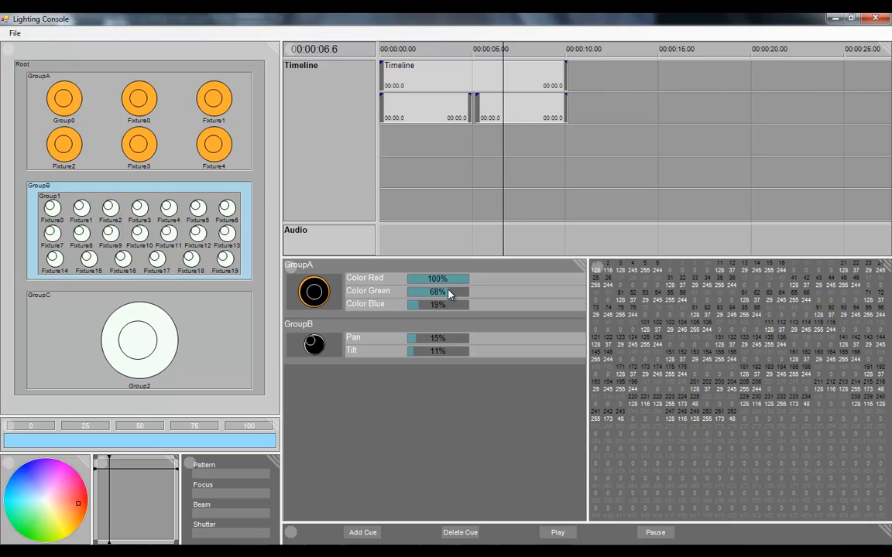
Butt the second cue against the first one, give it a 1.3-second fade-in and shorten its end
{"action": "left_click", "coordinate": [507, 101]}
{"action": "left_click_drag", "start_coordinate": [519, 107], "coordinate": [496, 98]}
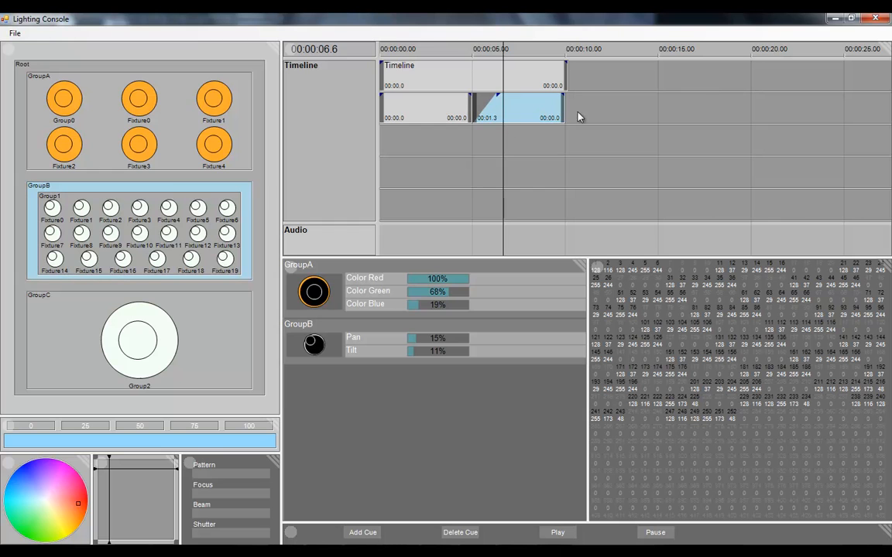
{"action": "mouse_move", "coordinate": [564, 111]}
{"action": "left_mouse_down"}
{"action": "mouse_move", "coordinate": [542, 112]}
{"action": "mouse_move", "coordinate": [573, 112]}
{"action": "mouse_move", "coordinate": [554, 112]}
{"action": "left_mouse_up"}
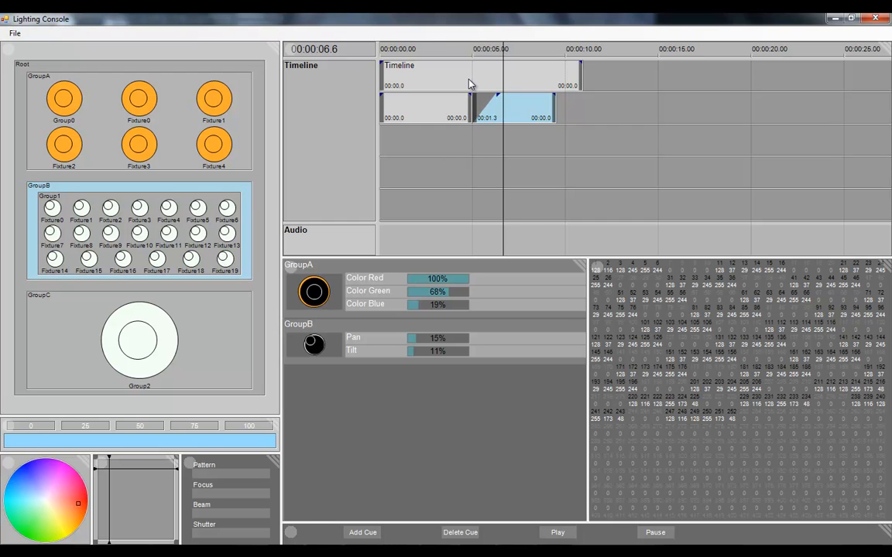
Select the parent Timeline block above the two cues
{"action": "left_click_drag", "start_coordinate": [431, 81], "coordinate": [392, 76]}
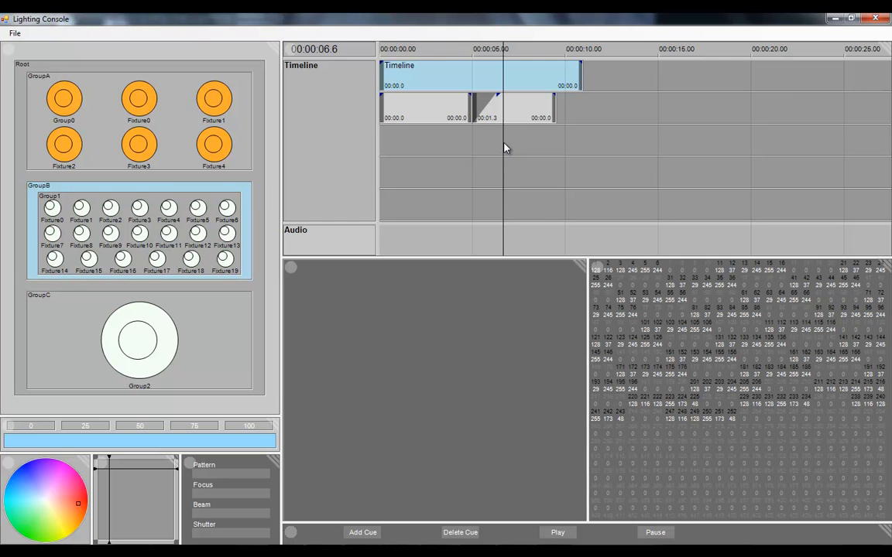
Scrub the playhead back to 1.7 seconds and inspect the attributes stored in the first and second cues
{"action": "left_click_drag", "start_coordinate": [500, 144], "coordinate": [412, 169]}
{"action": "left_click", "coordinate": [478, 117]}
{"action": "left_click", "coordinate": [450, 120]}
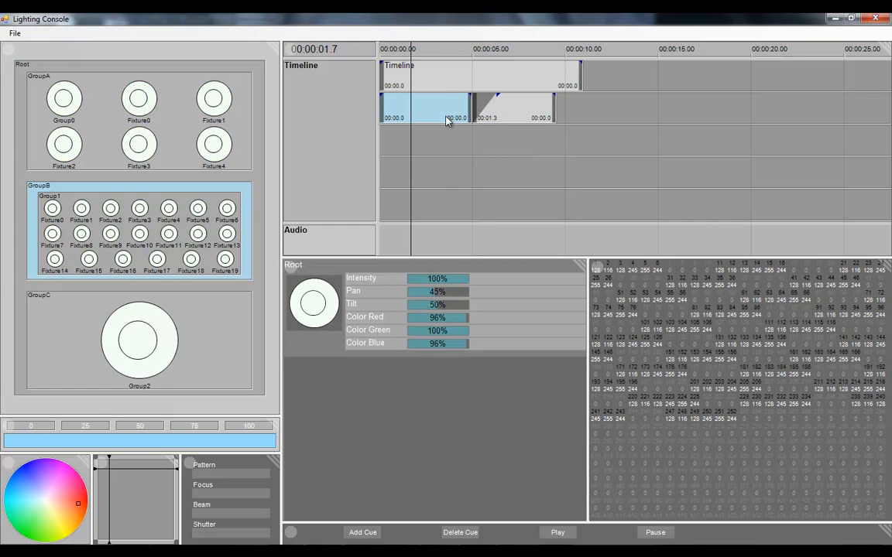
{"action": "left_click", "coordinate": [508, 110]}
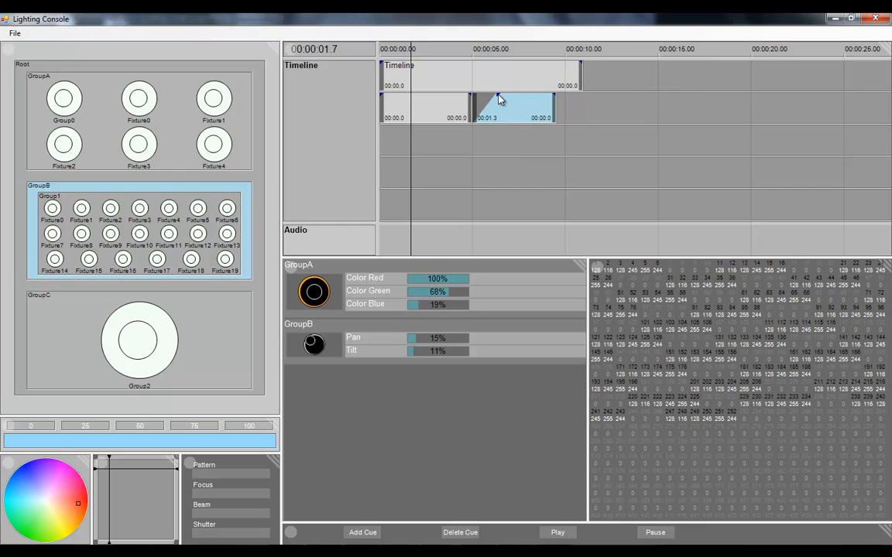
Shorten the second cue's fade-in to 0.9 seconds and try a 1.9-second fade-out on the first cue
{"action": "left_click_drag", "start_coordinate": [498, 99], "coordinate": [489, 96]}
{"action": "left_click", "coordinate": [465, 101]}
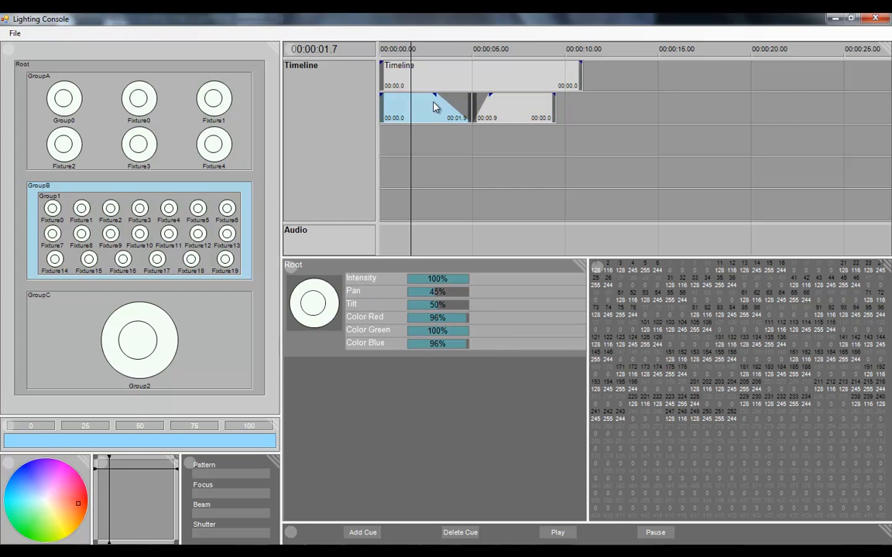
Play the timeline from 4.1 seconds through the second cue's fade-in and pause at about 6.8 seconds
{"action": "left_click_drag", "start_coordinate": [412, 142], "coordinate": [458, 147]}
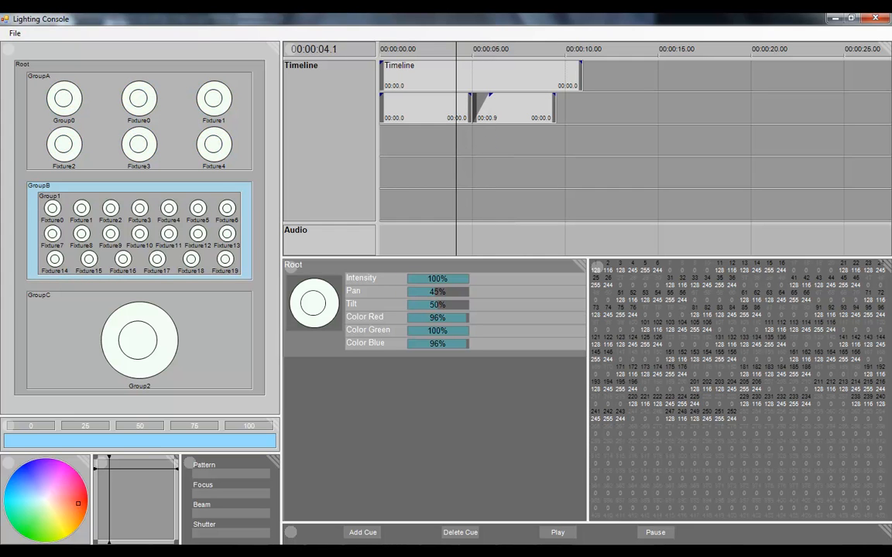
{"action": "left_click", "coordinate": [559, 533]}
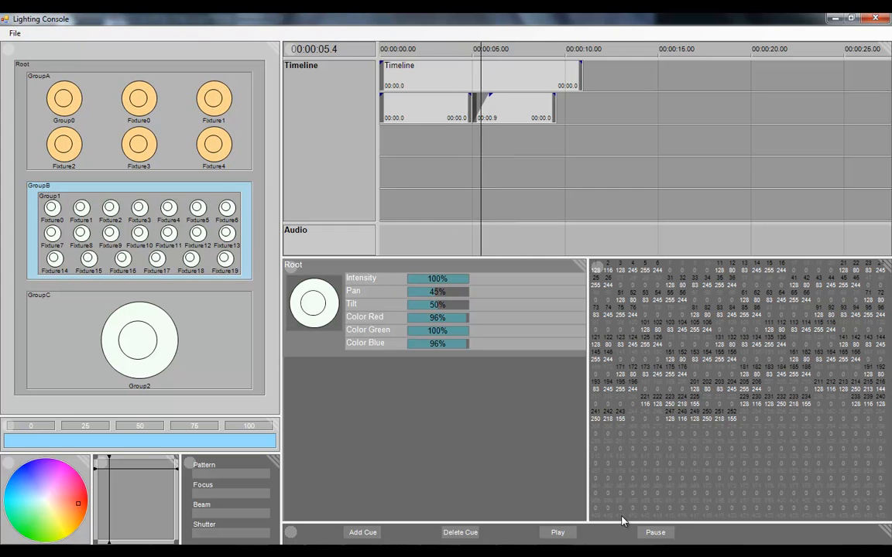
{"action": "left_click", "coordinate": [655, 533]}
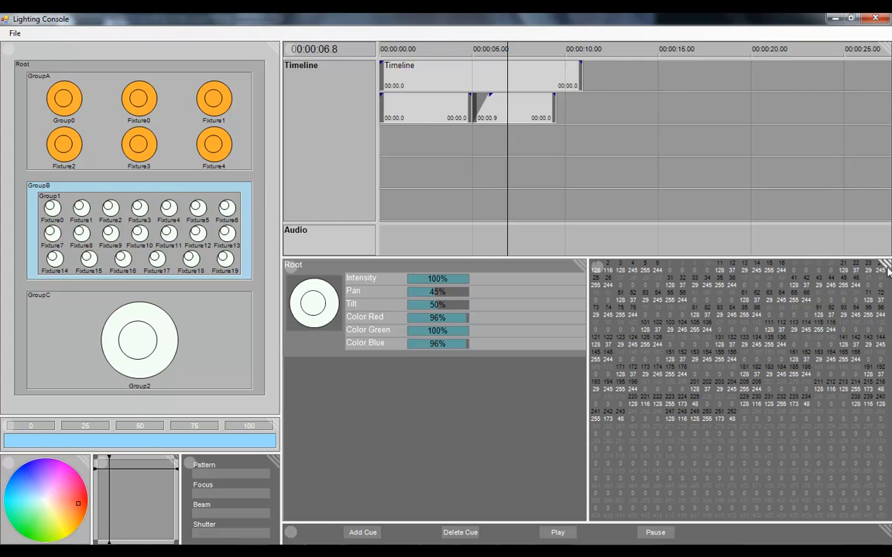
Remove the DMX view so the cue viewer spans its space, and make the timeline pane taller
{"action": "left_click_drag", "start_coordinate": [888, 268], "coordinate": [883, 241]}
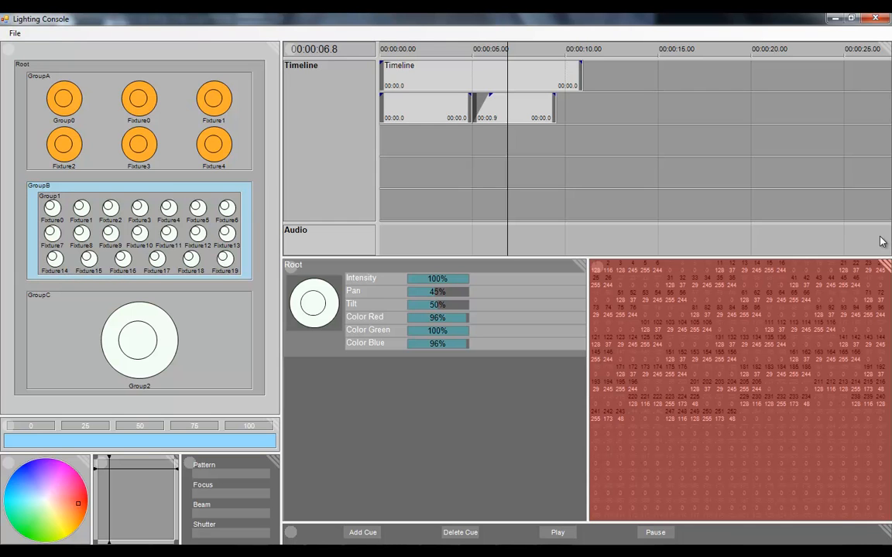
{"action": "left_click_drag", "start_coordinate": [880, 242], "coordinate": [881, 241]}
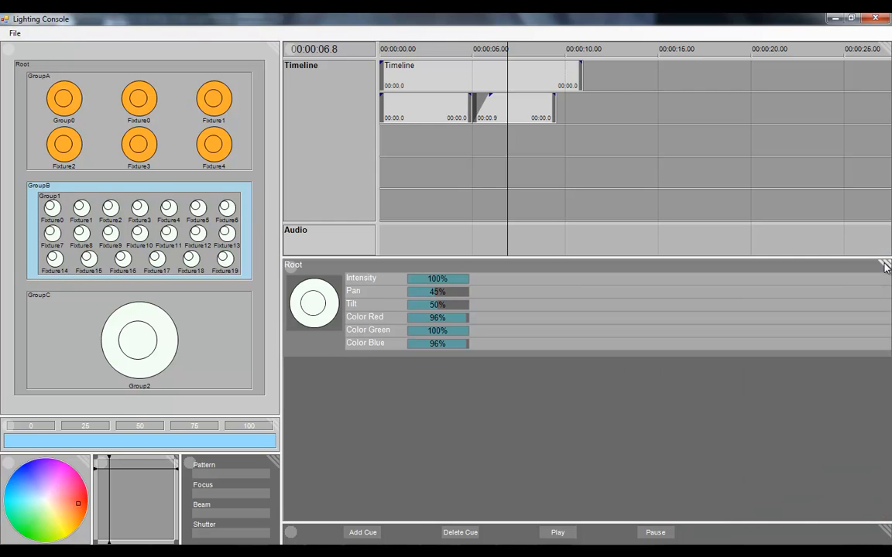
{"action": "mouse_move", "coordinate": [641, 258]}
{"action": "left_mouse_down"}
{"action": "mouse_move", "coordinate": [637, 394]}
{"action": "mouse_move", "coordinate": [650, 248]}
{"action": "left_mouse_up"}
{"action": "left_click_drag", "start_coordinate": [647, 260], "coordinate": [641, 365]}
Split the timeline pane into two side-by-side timelines and divide the newly added one into two stacked panes
{"action": "left_click", "coordinate": [888, 49]}
{"action": "left_click_drag", "start_coordinate": [888, 46], "coordinate": [771, 101]}
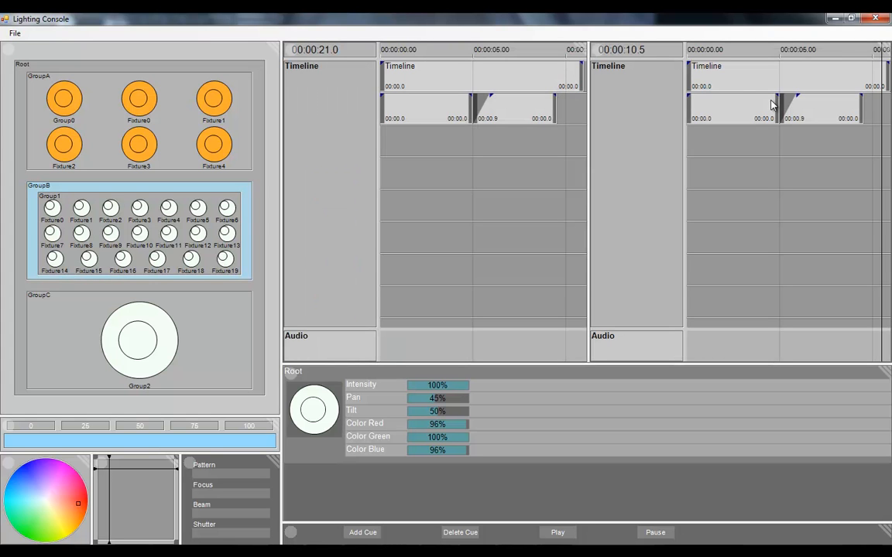
{"action": "left_click_drag", "start_coordinate": [887, 49], "coordinate": [851, 203]}
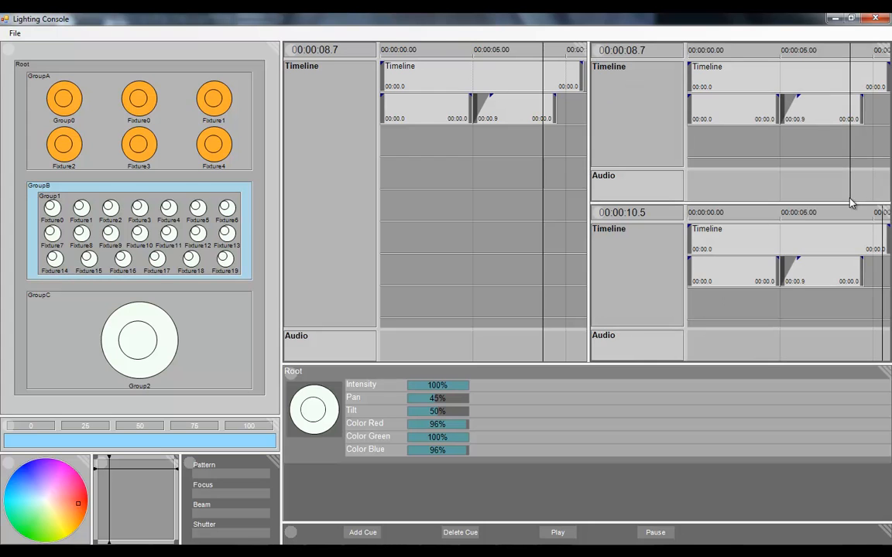
Change the upper stacked timeline pane to a CueViewer and display the second cue's attributes in it
{"action": "right_click", "coordinate": [601, 51]}
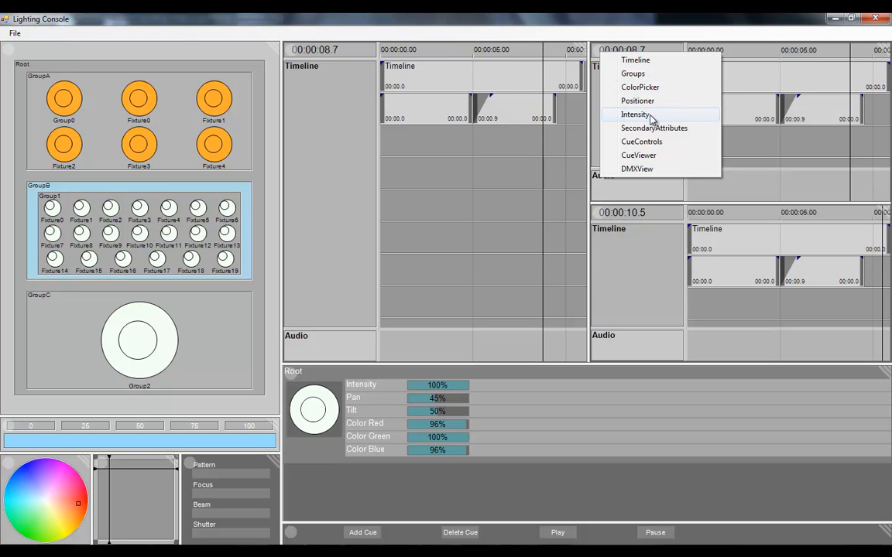
{"action": "left_click", "coordinate": [647, 155]}
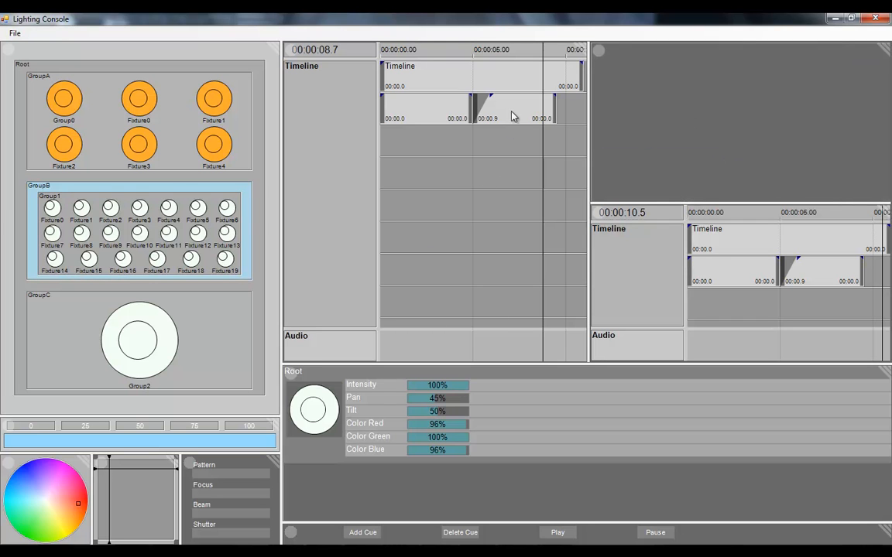
{"action": "left_click", "coordinate": [508, 117]}
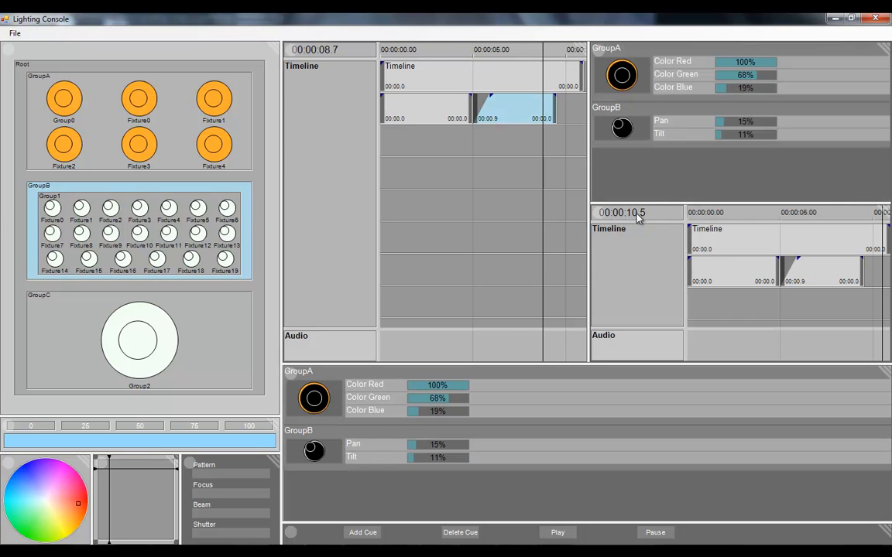
Split the lower stacked timeline pane side by side, changing one half to ColorPicker and the other to Positioner
{"action": "left_click", "coordinate": [597, 210]}
{"action": "left_click_drag", "start_coordinate": [888, 210], "coordinate": [804, 216]}
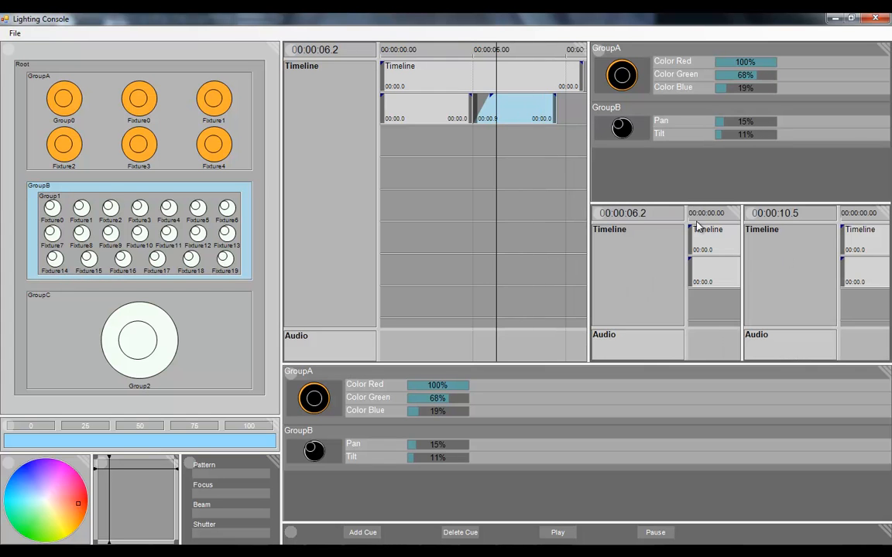
{"action": "left_click", "coordinate": [597, 209]}
{"action": "left_click", "coordinate": [640, 248]}
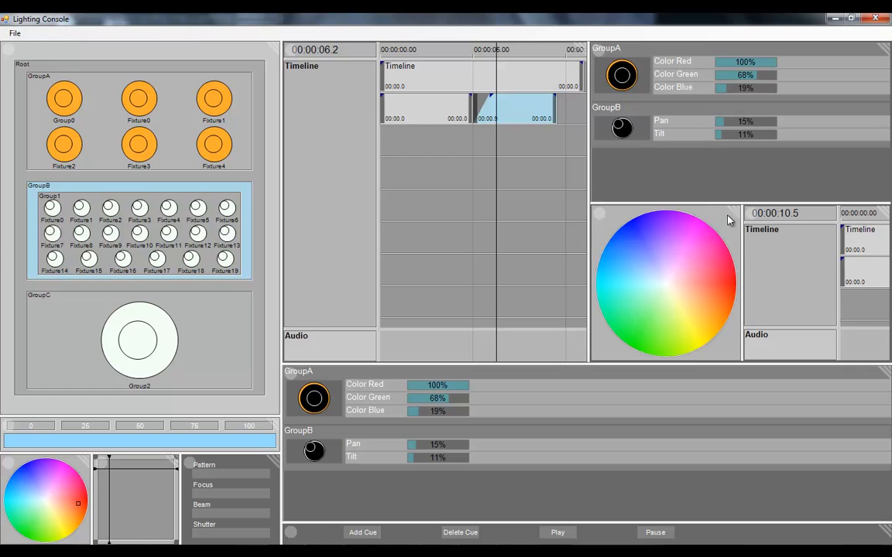
{"action": "left_click", "coordinate": [748, 209]}
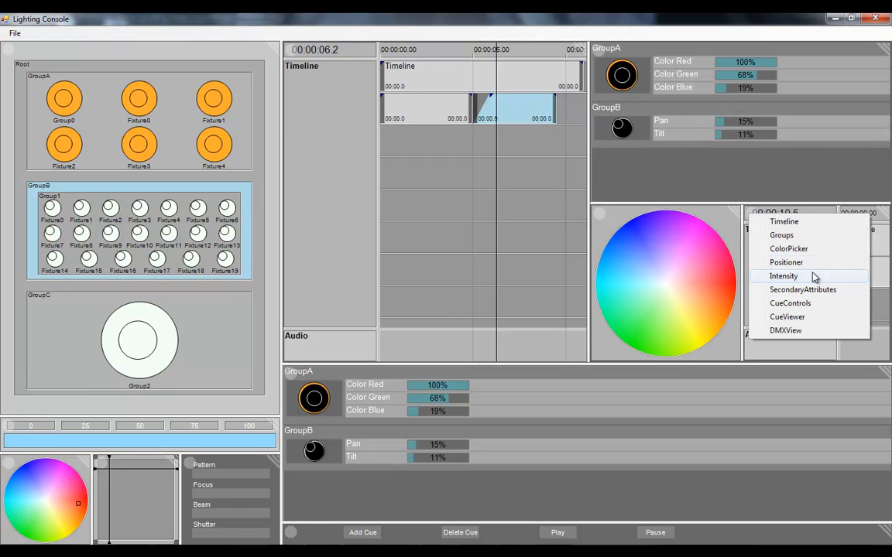
{"action": "left_click", "coordinate": [765, 262]}
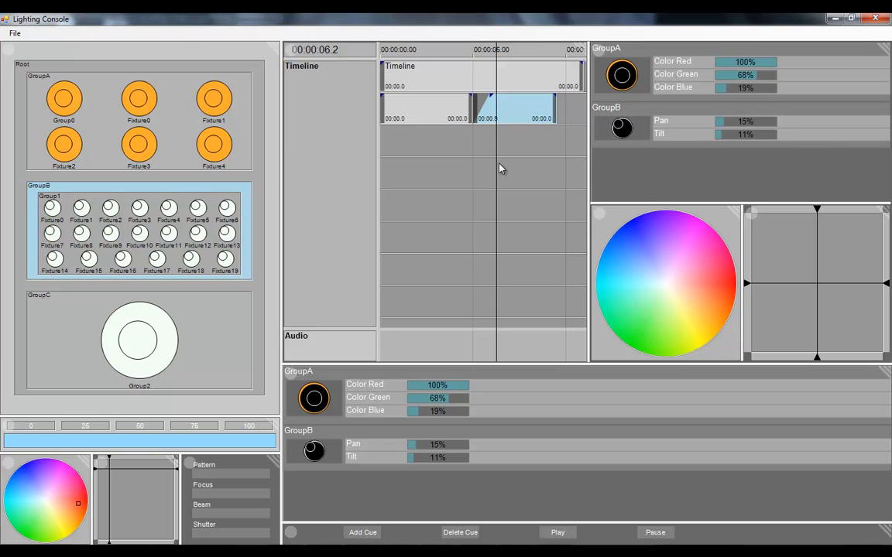
Move the playhead to 6.3 seconds and review the first cue, ending with the second cue selected
{"action": "mouse_move", "coordinate": [500, 168]}
{"action": "left_mouse_down"}
{"action": "mouse_move", "coordinate": [467, 181]}
{"action": "mouse_move", "coordinate": [502, 185]}
{"action": "left_mouse_up"}
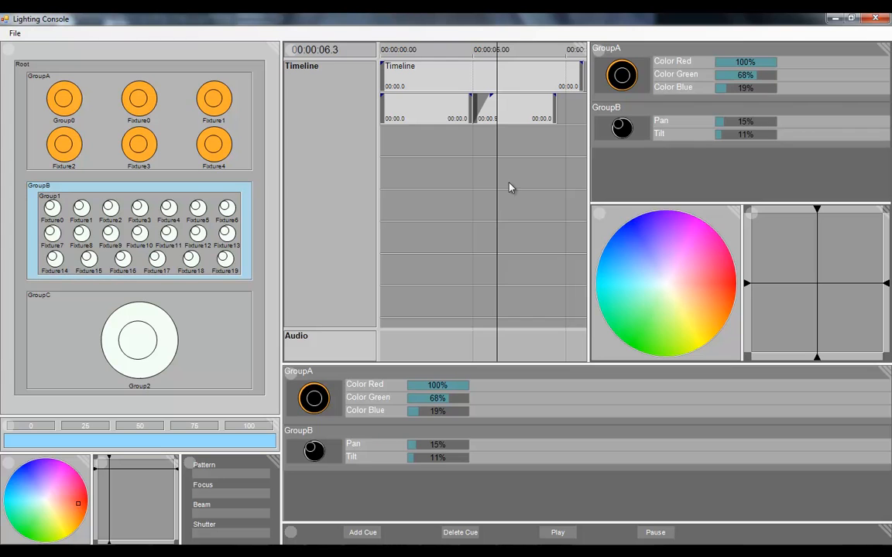
{"action": "left_click", "coordinate": [402, 106]}
{"action": "left_click", "coordinate": [531, 117]}
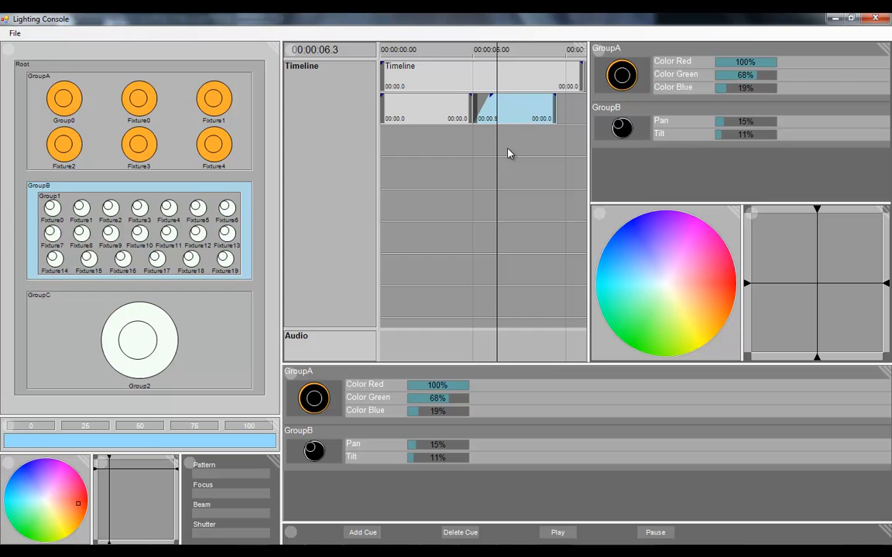
Collapse the added ColorPicker, Positioner and CueViewer panes so a single timeline fills the whole area
{"action": "left_click_drag", "start_coordinate": [734, 211], "coordinate": [738, 188]}
{"action": "left_click_drag", "start_coordinate": [887, 211], "coordinate": [886, 177]}
{"action": "left_click_drag", "start_coordinate": [884, 47], "coordinate": [875, 31]}
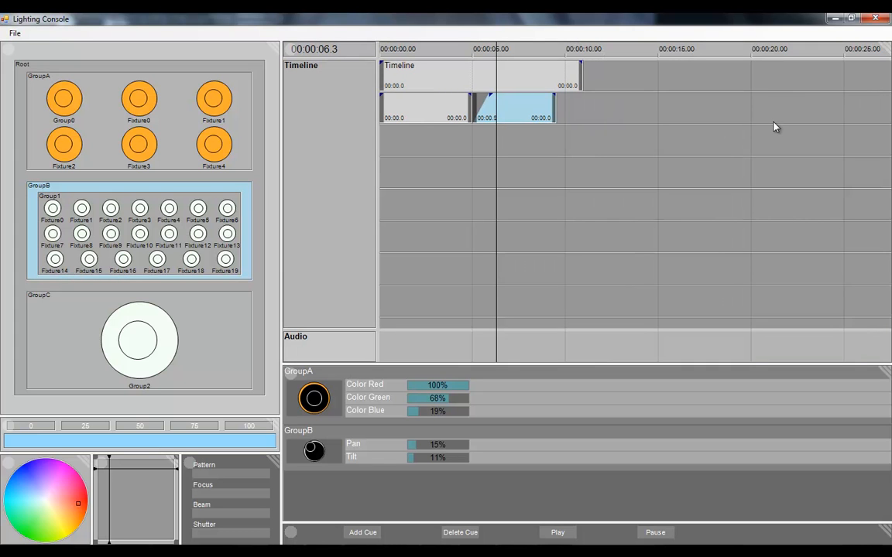